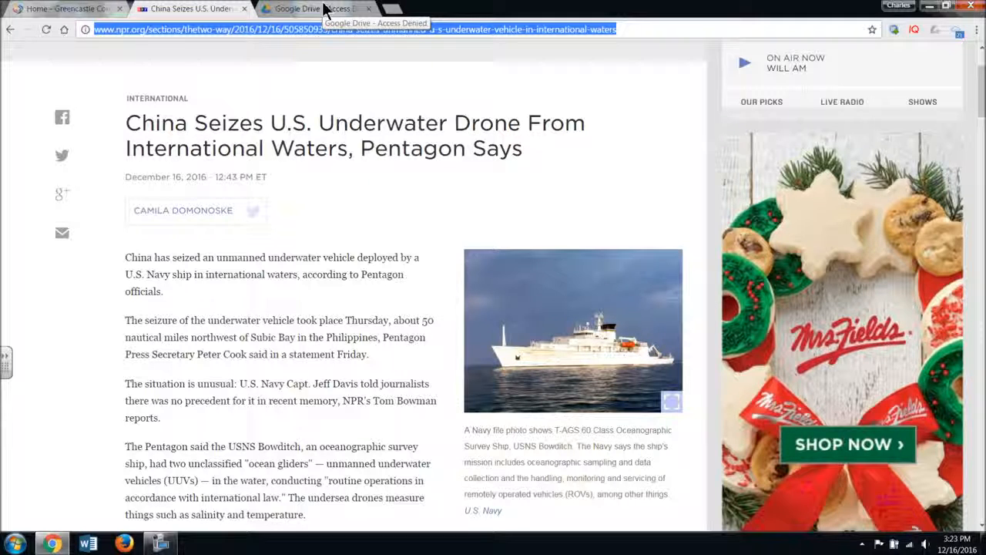
Open the Technology Integration page in the GCSC section of the Greencastle Community School Corporation website
{"action": "left_click", "coordinate": [192, 31]}
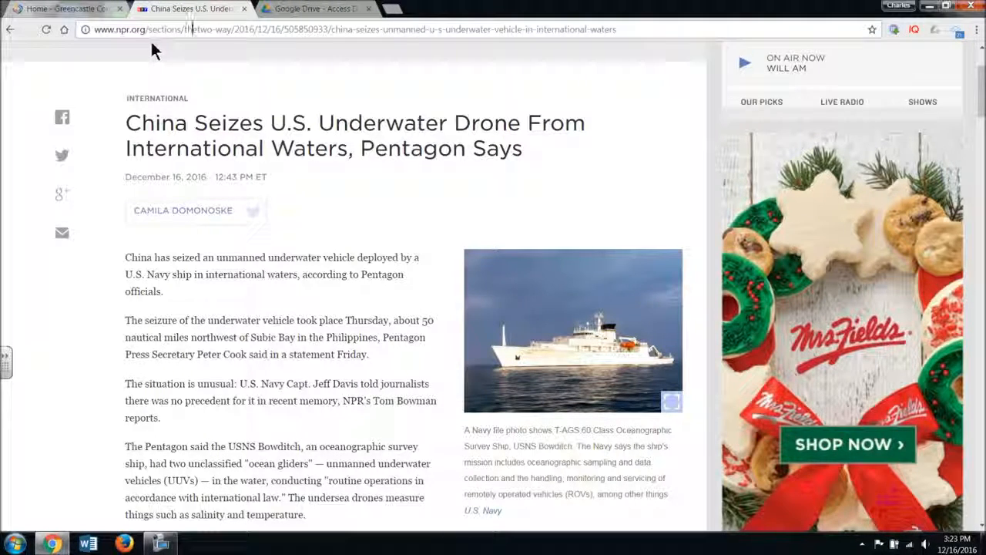
{"action": "left_click", "coordinate": [77, 9]}
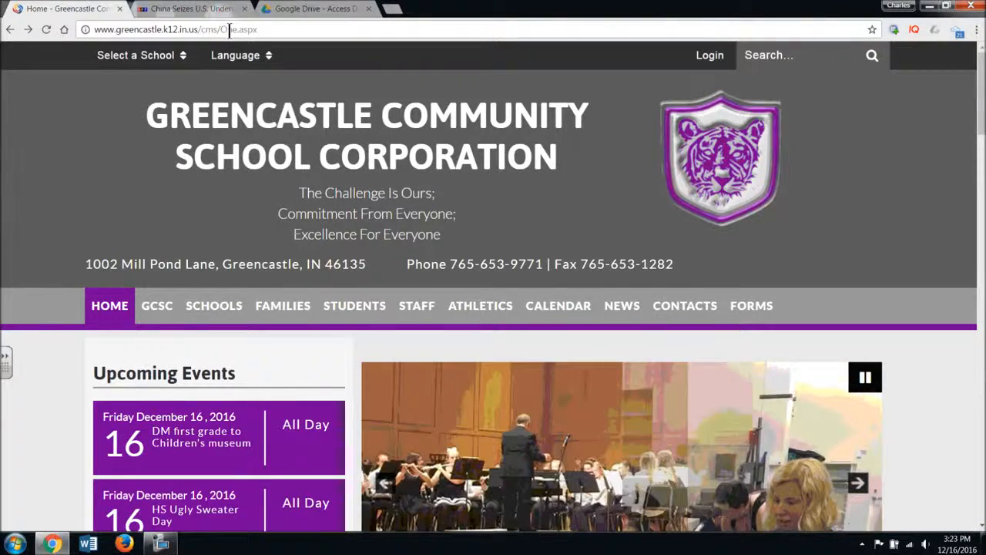
{"action": "scroll", "coordinate": [465, 260], "scroll_direction": "down", "scroll_amount": 1}
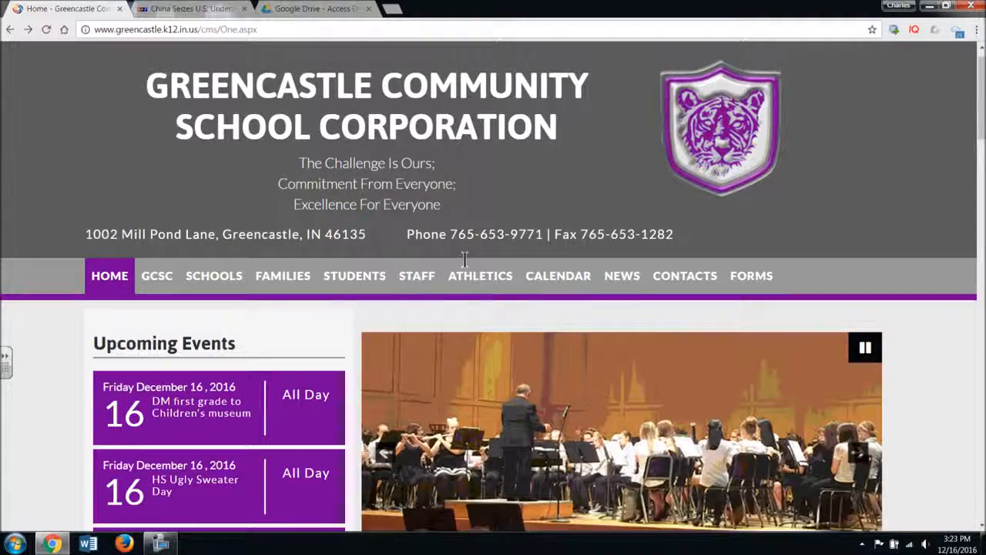
{"action": "scroll", "coordinate": [465, 261], "scroll_direction": "down", "scroll_amount": 1}
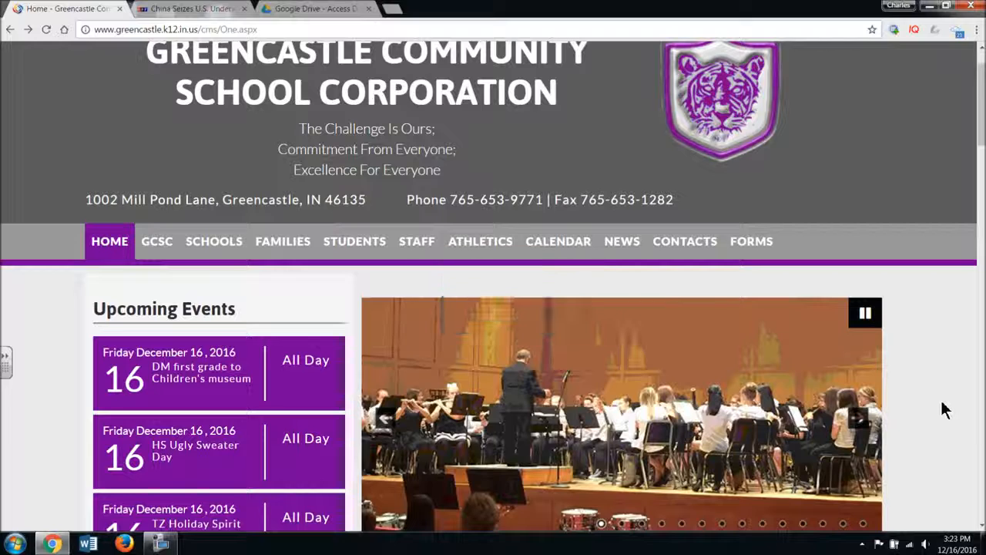
{"action": "scroll", "coordinate": [943, 410], "scroll_direction": "down", "scroll_amount": 2}
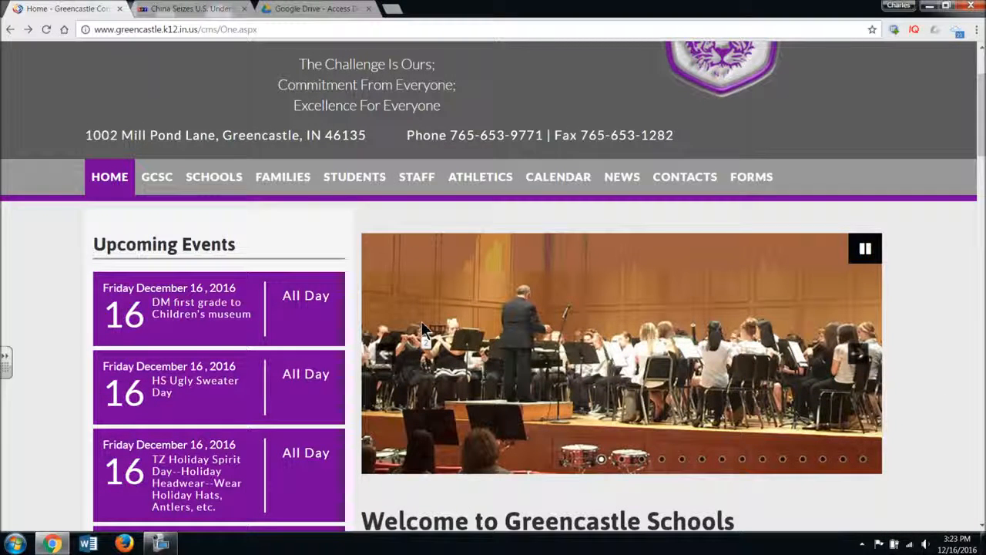
{"action": "scroll", "coordinate": [476, 324], "scroll_direction": "down", "scroll_amount": 2}
{"action": "scroll", "coordinate": [476, 324], "scroll_direction": "up", "scroll_amount": 2}
{"action": "scroll", "coordinate": [476, 324], "scroll_direction": "down", "scroll_amount": 4}
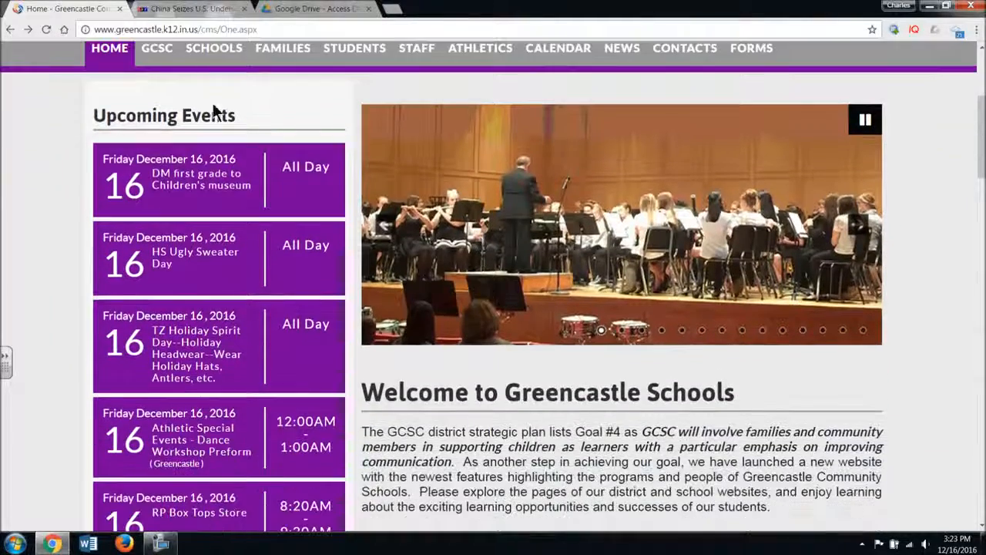
{"action": "mouse_move", "coordinate": [219, 67]}
{"action": "mouse_move", "coordinate": [157, 51]}
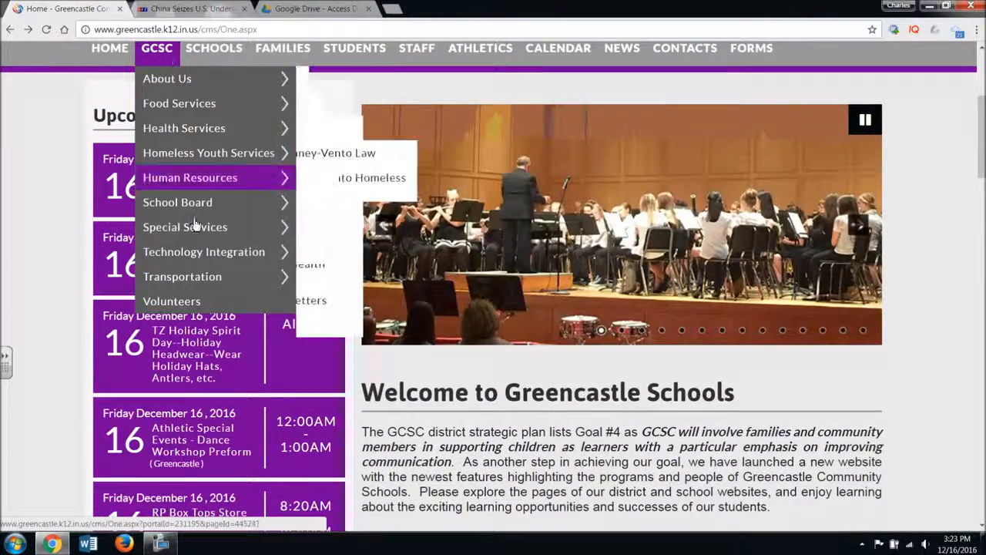
{"action": "left_click", "coordinate": [200, 259]}
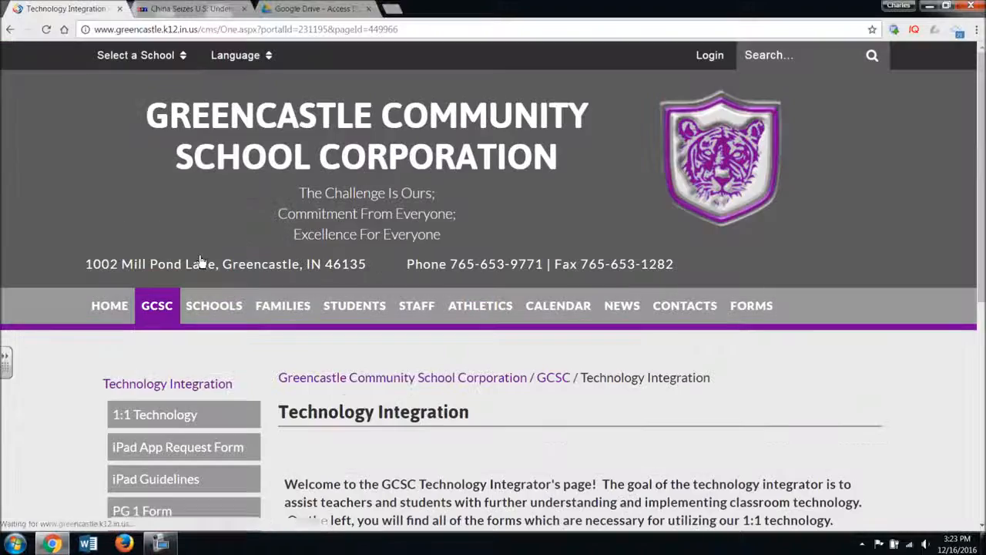
Visit the Tiger Cub Integrator's Den and open QR Stuff from the general teacher resources on its Resources page
{"action": "scroll", "coordinate": [520, 320], "scroll_direction": "down", "scroll_amount": 2}
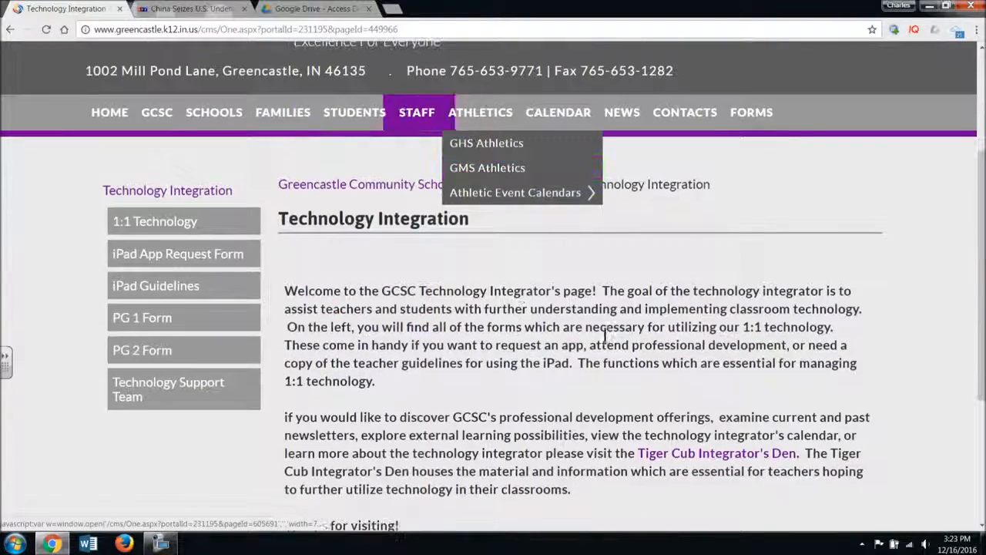
{"action": "left_click", "coordinate": [715, 457]}
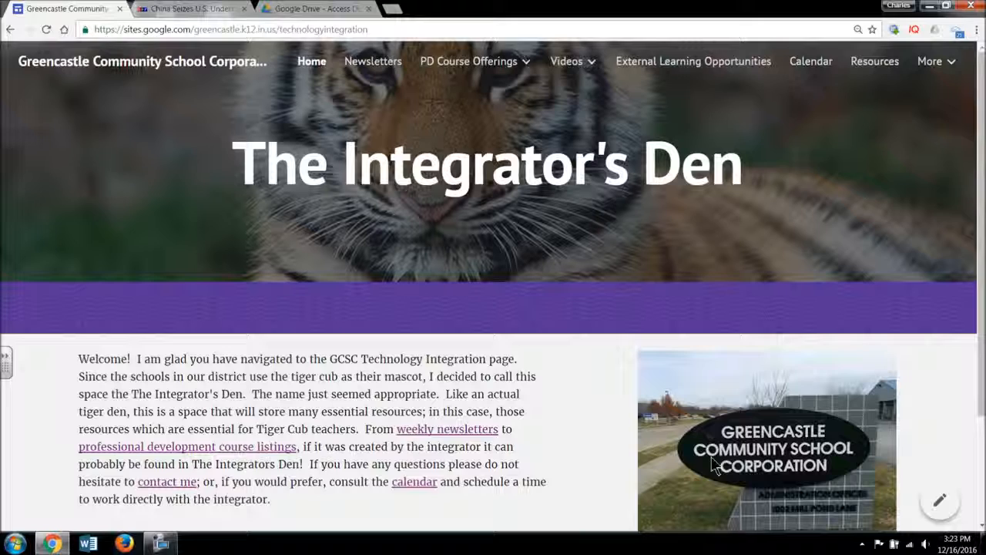
{"action": "left_click", "coordinate": [874, 68]}
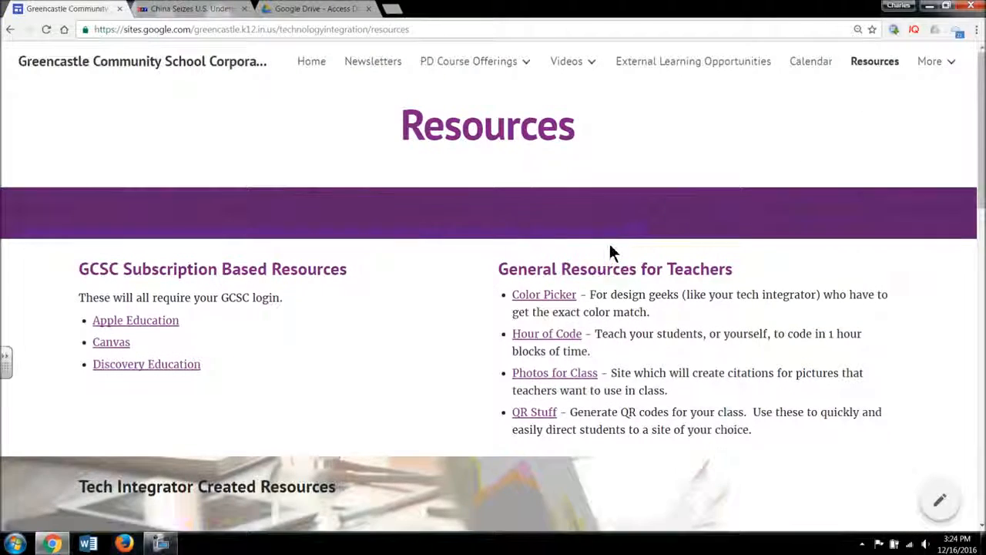
{"action": "scroll", "coordinate": [608, 254], "scroll_direction": "down", "scroll_amount": 1}
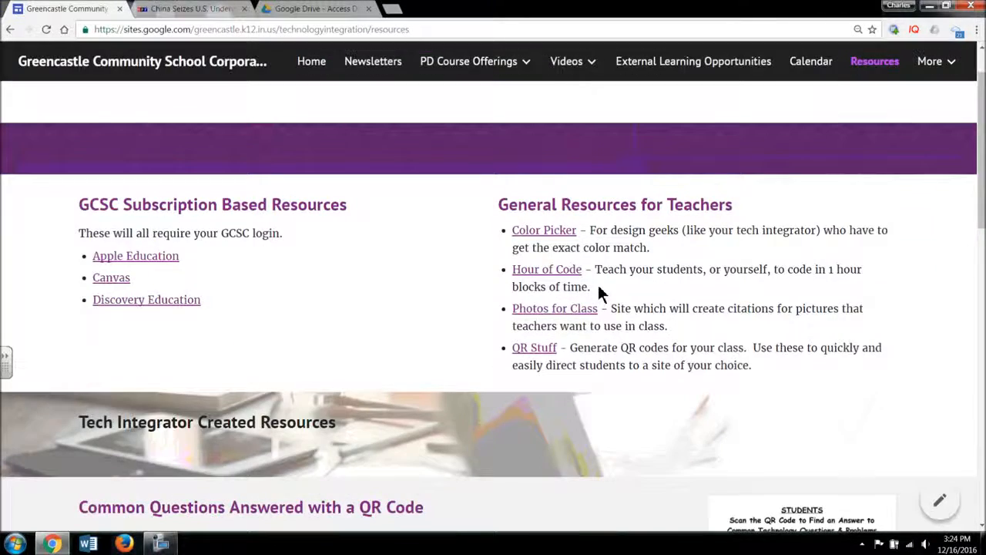
{"action": "left_click", "coordinate": [544, 351]}
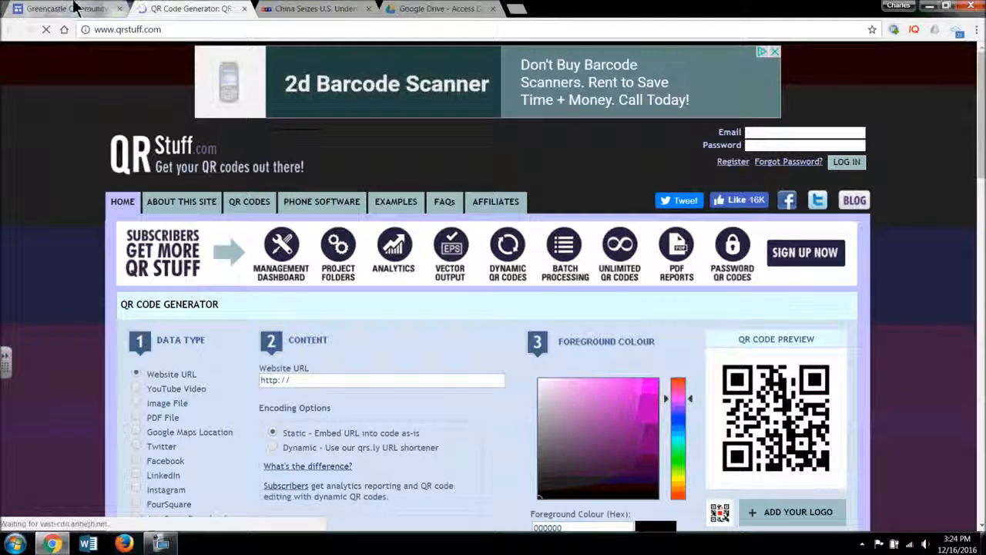
Close the Integrator's Den and Google Drive pages and return to the QR code generator
{"action": "left_click", "coordinate": [77, 8]}
{"action": "left_click", "coordinate": [119, 8]}
{"action": "left_click", "coordinate": [277, 10]}
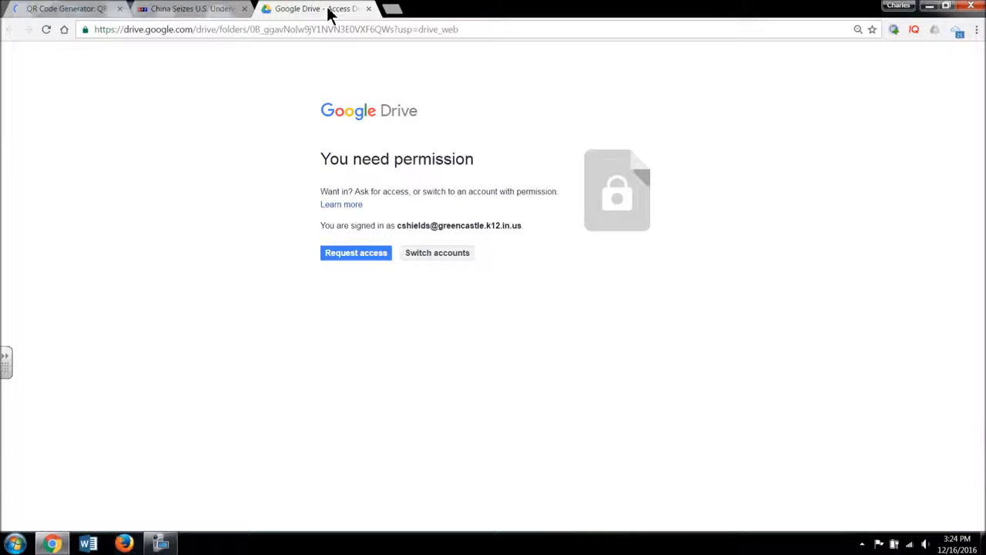
{"action": "left_click", "coordinate": [369, 8]}
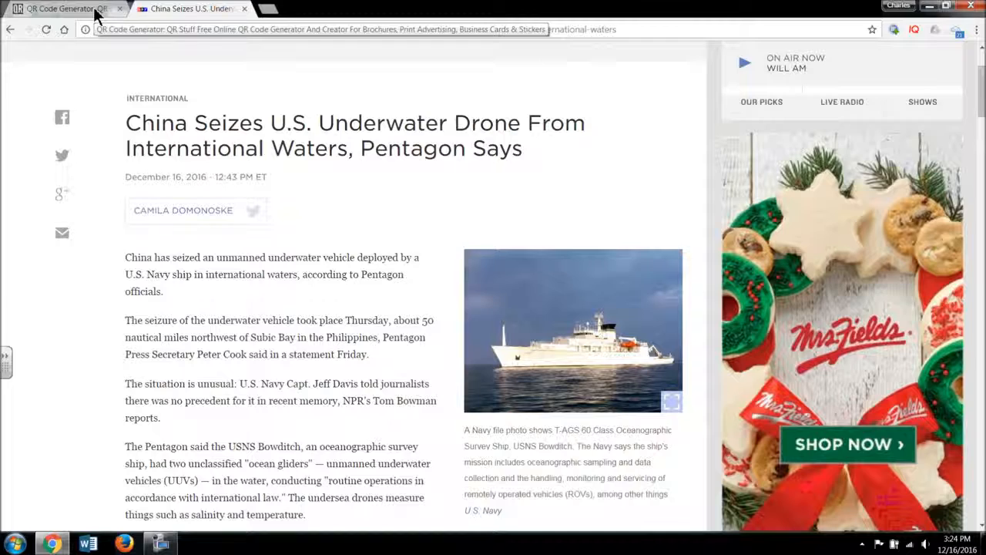
{"action": "left_click", "coordinate": [98, 10]}
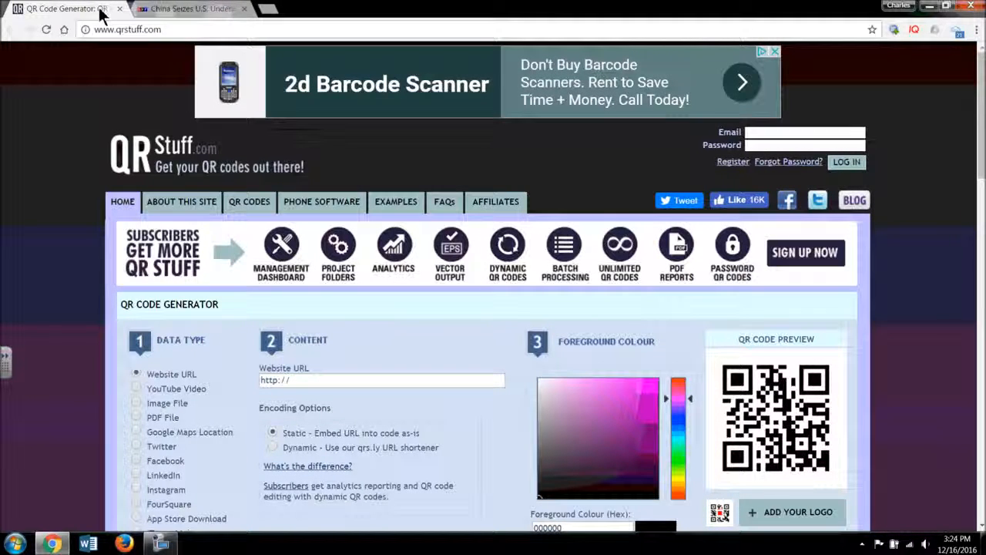
Copy the full web address of the NPR article about the seized underwater drone
{"action": "left_click", "coordinate": [150, 11]}
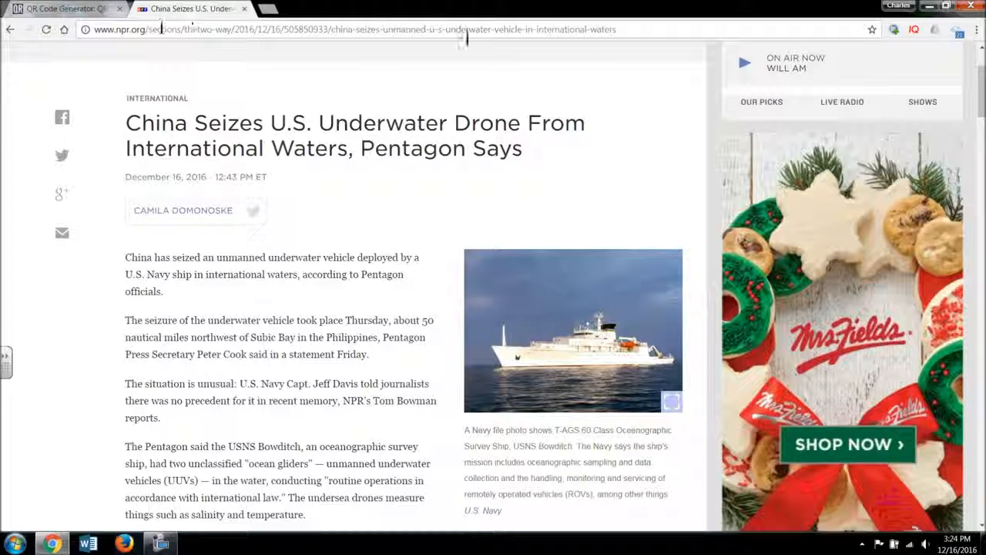
{"action": "left_click_drag", "start_coordinate": [618, 29], "coordinate": [85, 29]}
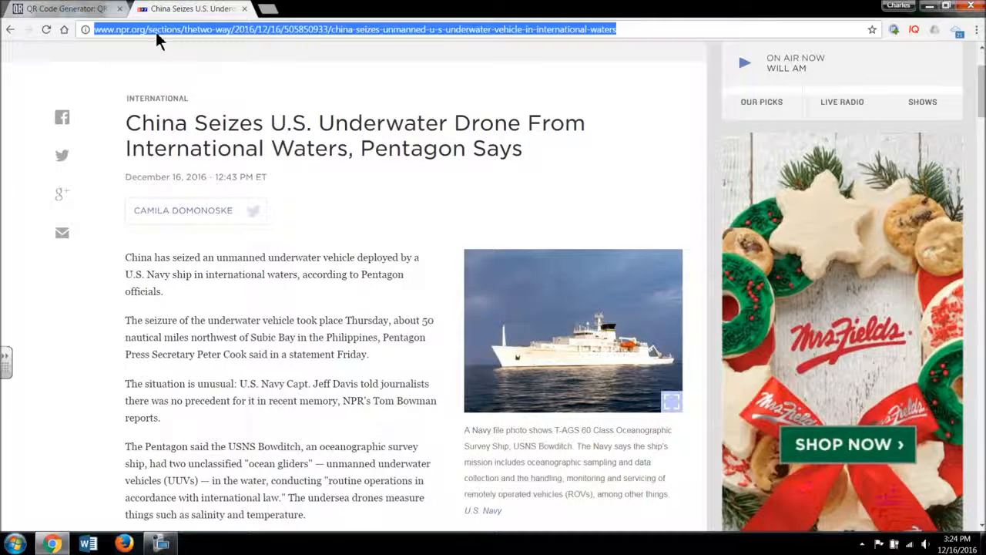
{"action": "right_click", "coordinate": [156, 31]}
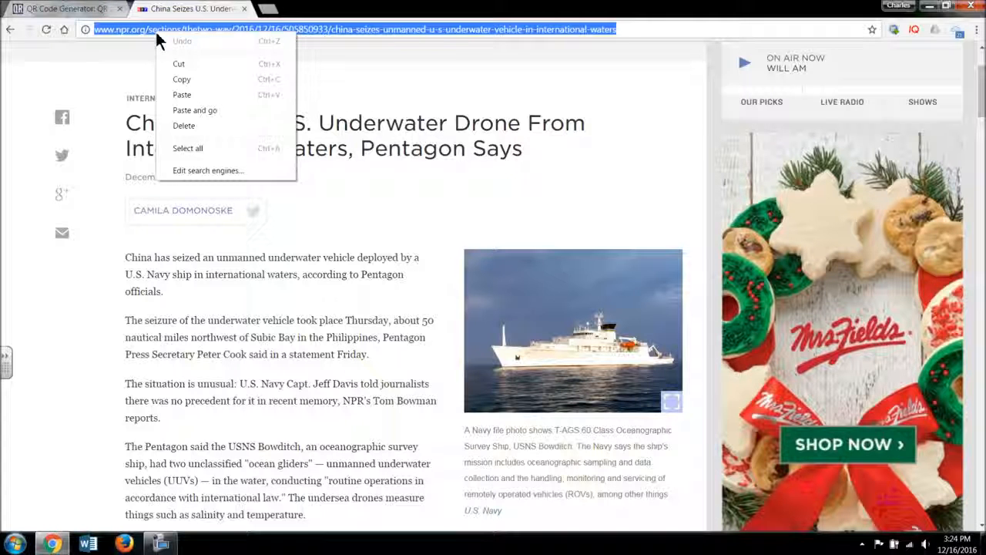
{"action": "left_click", "coordinate": [182, 80]}
Paste the NPR article's address as the QR code's website URL and download the QR code image
{"action": "left_click", "coordinate": [69, 9]}
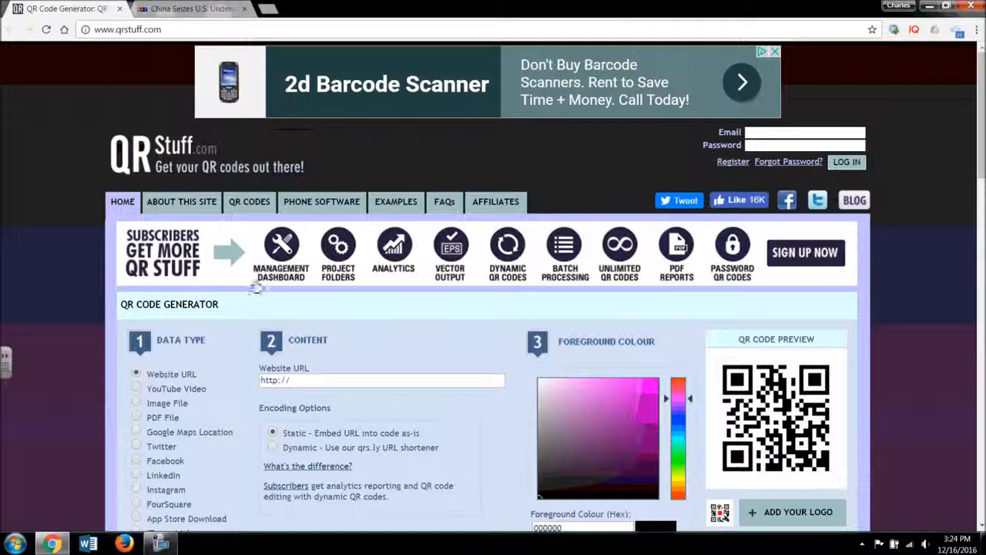
{"action": "left_click", "coordinate": [318, 379]}
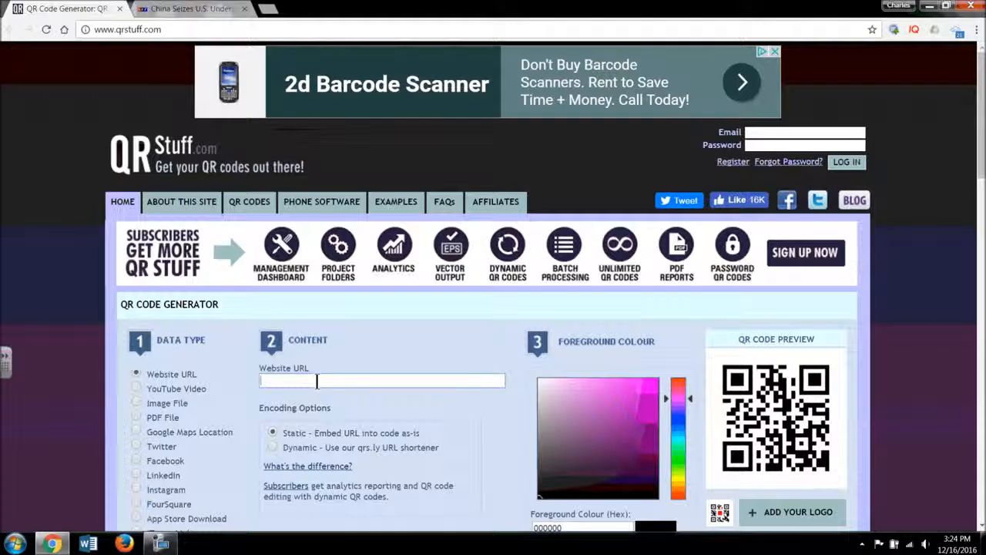
{"action": "right_click", "coordinate": [317, 381]}
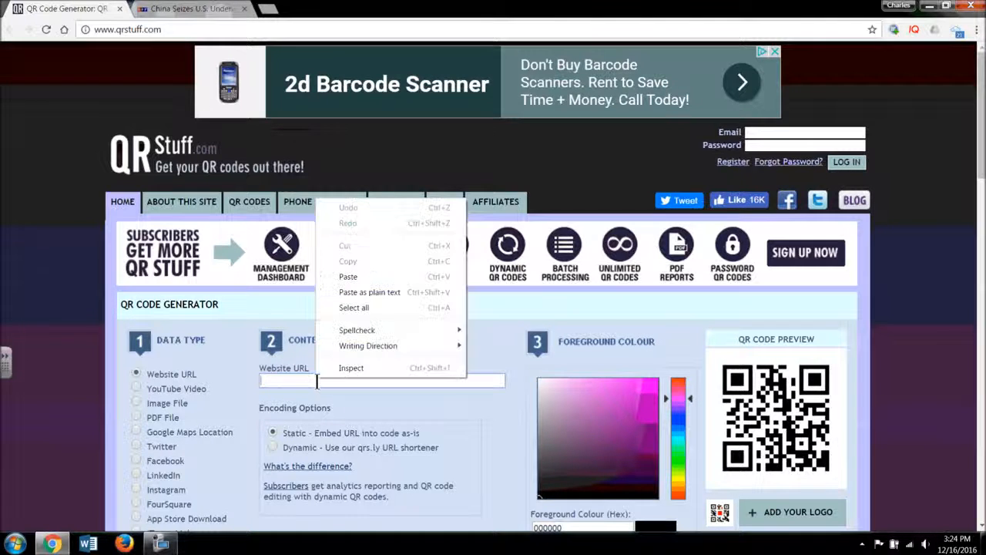
{"action": "left_click", "coordinate": [348, 276]}
{"action": "key", "text": "Return"}
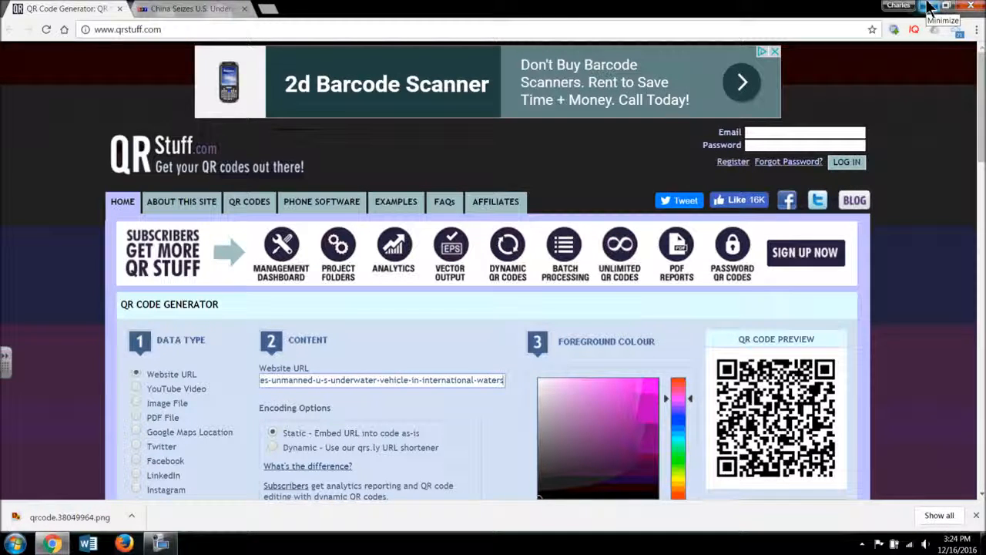
Create a new folder named QR Codes on the desktop
{"action": "left_click", "coordinate": [15, 543]}
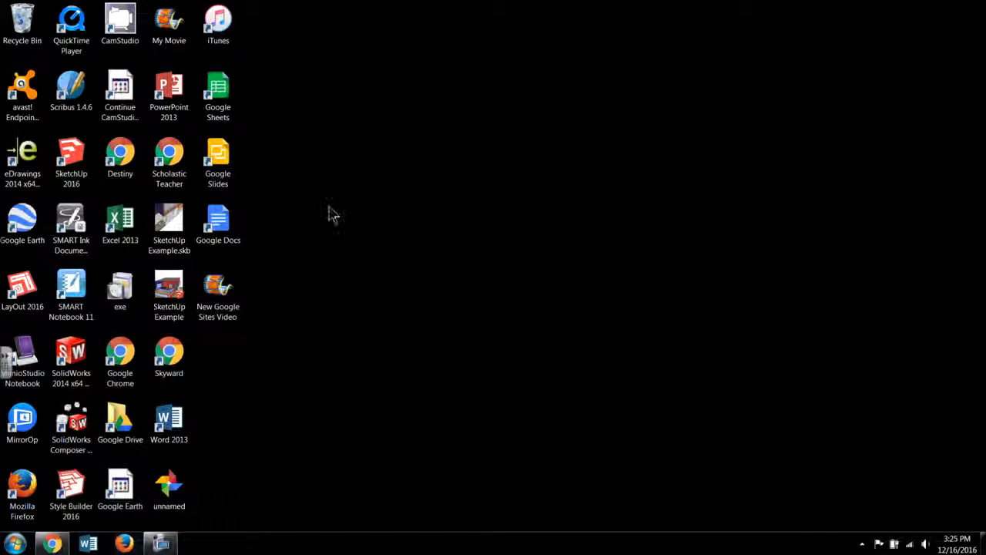
{"action": "right_click", "coordinate": [331, 214]}
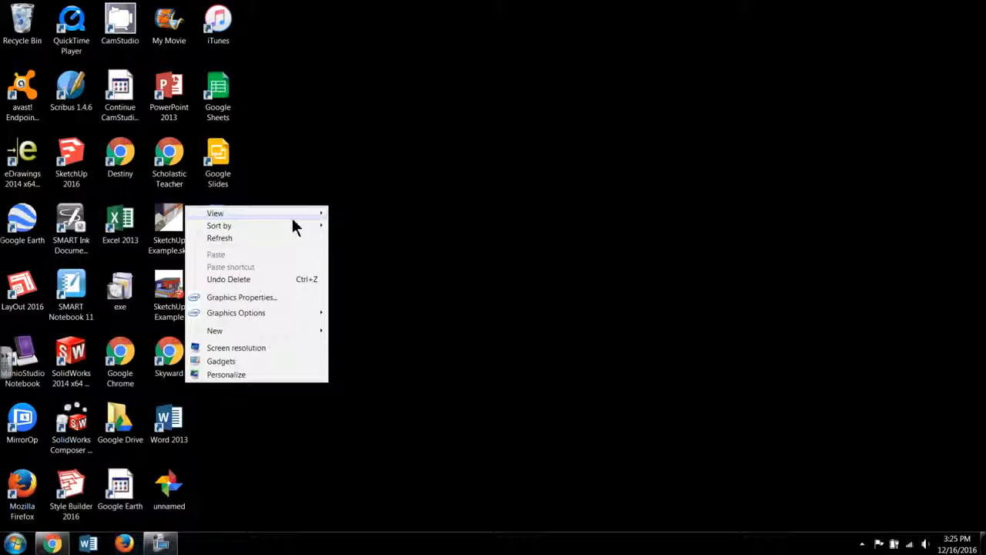
{"action": "mouse_move", "coordinate": [278, 332]}
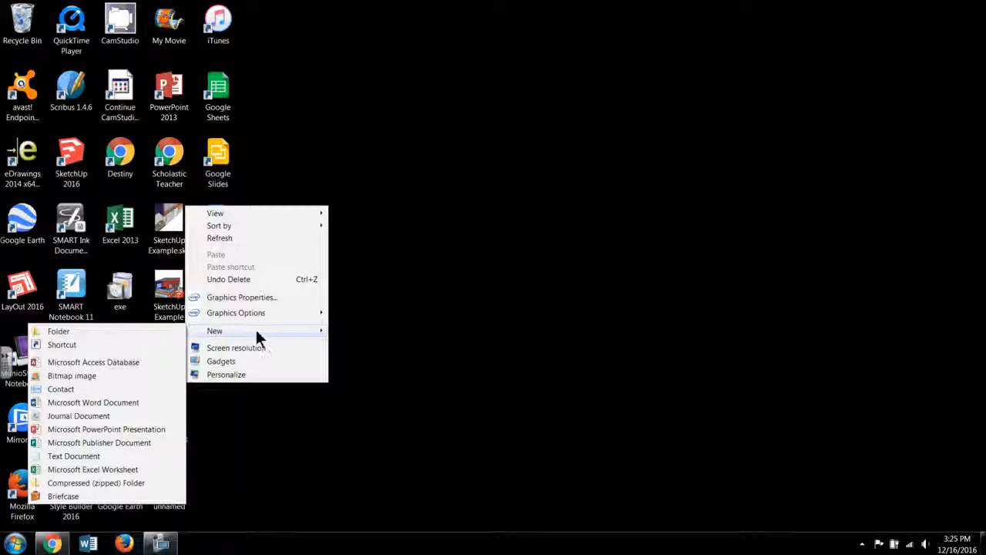
{"action": "left_click", "coordinate": [139, 334]}
{"action": "type", "text": "q"}
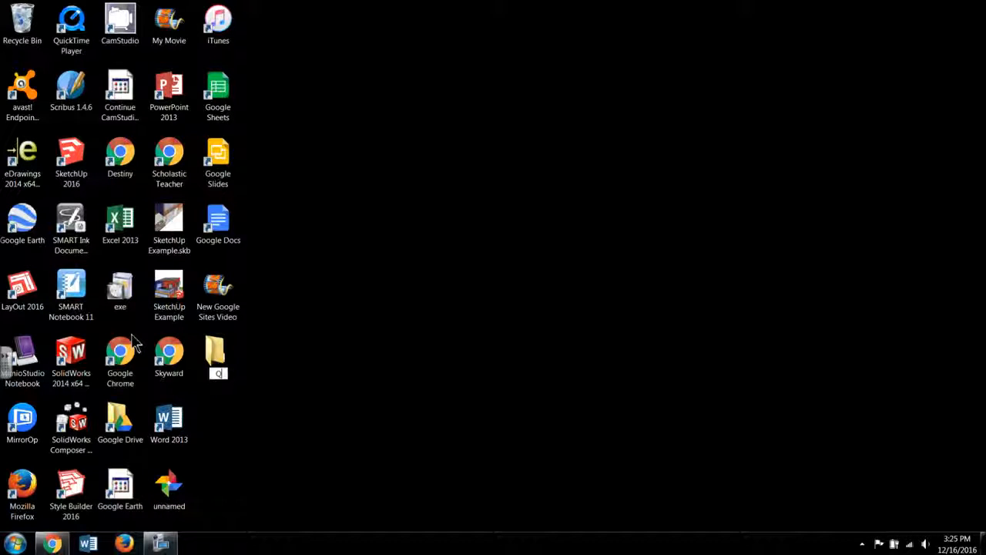
{"action": "type", "text": "R Codes"}
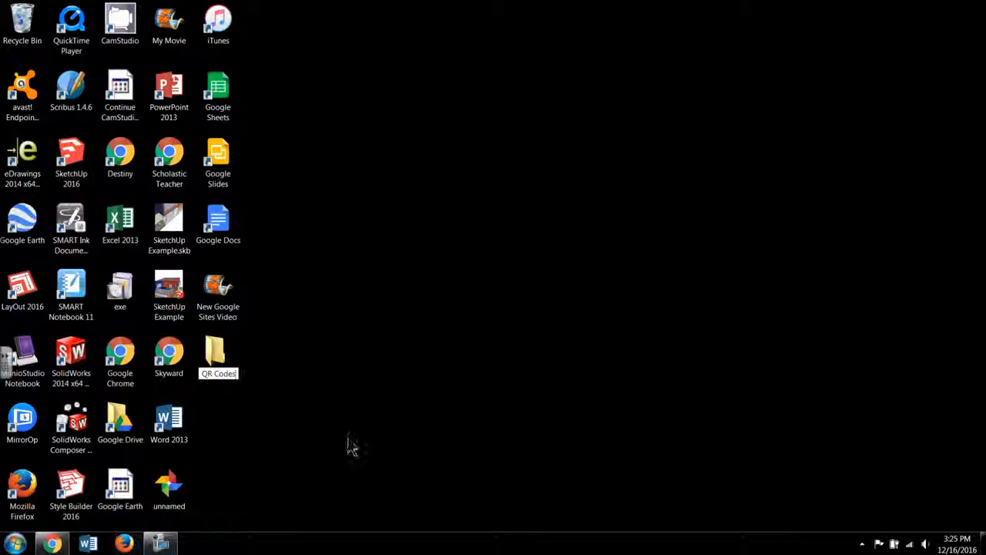
{"action": "key", "text": "Return"}
Show the downloaded QR code image in its folder and put the file on the clipboard
{"action": "left_click", "coordinate": [51, 543]}
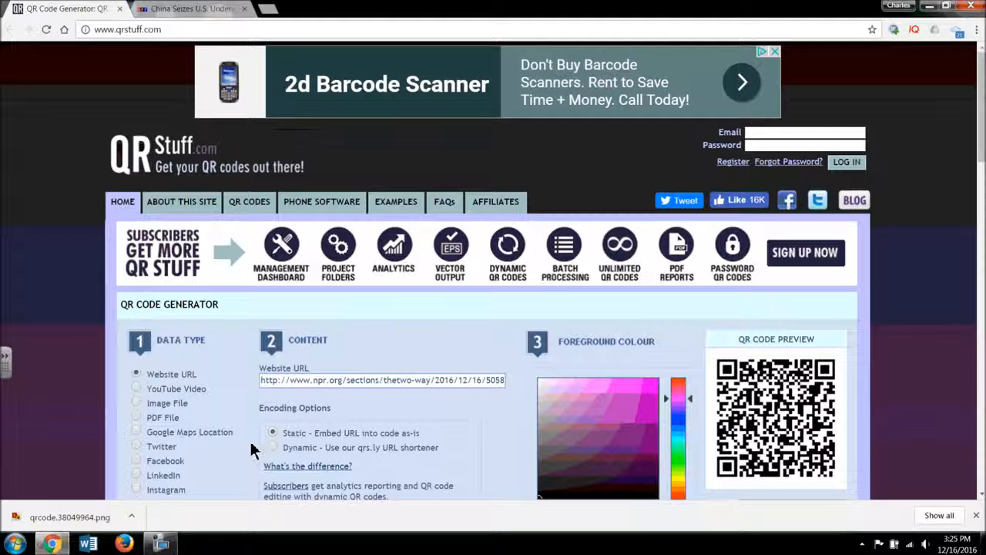
{"action": "left_click", "coordinate": [132, 517]}
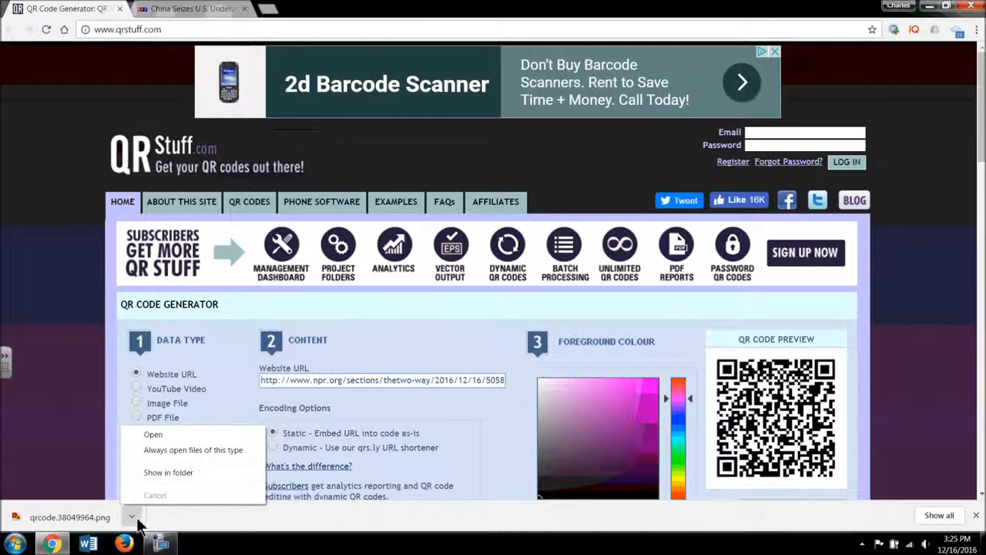
{"action": "left_click", "coordinate": [182, 470]}
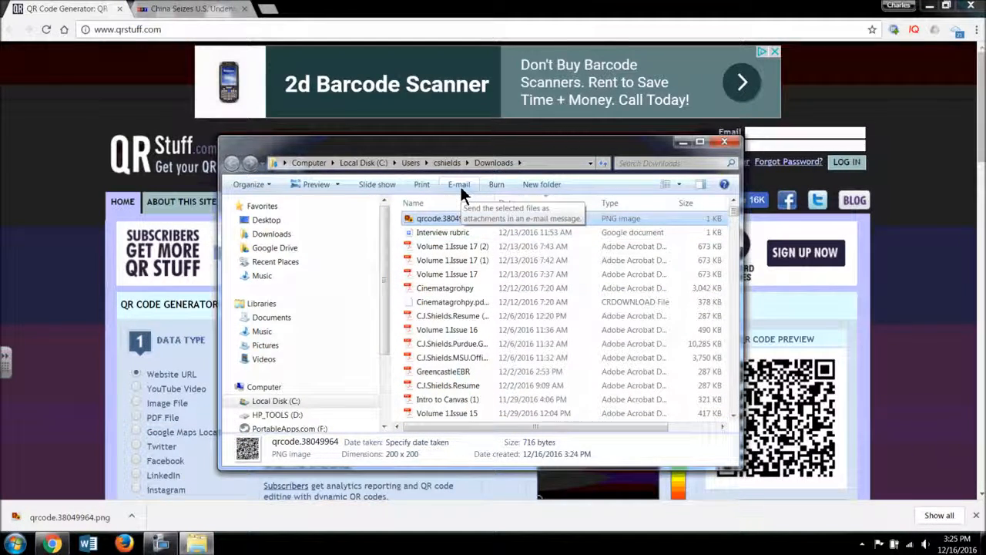
{"action": "right_click", "coordinate": [419, 219]}
{"action": "left_click", "coordinate": [347, 401]}
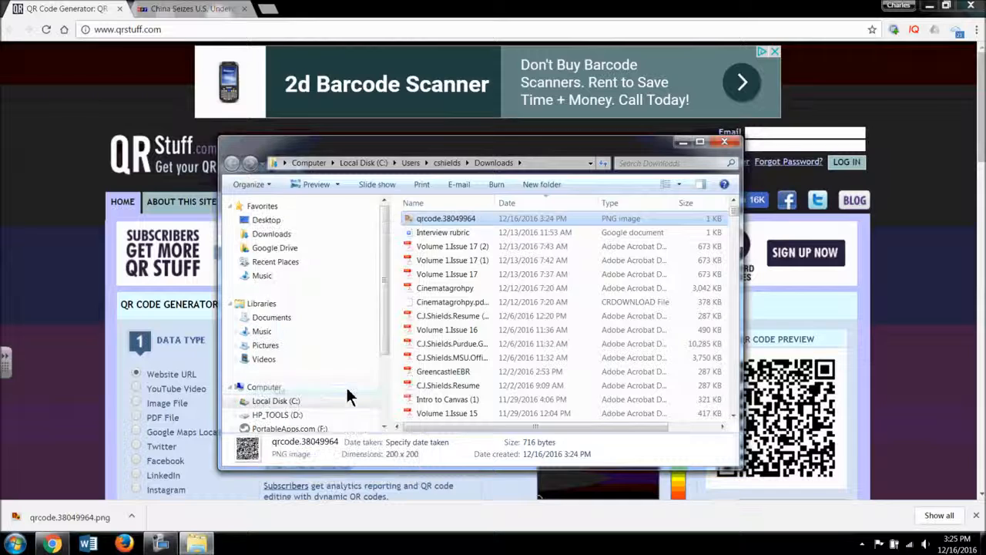
Paste the copied QR code image into the QR Codes folder on the desktop
{"action": "left_click", "coordinate": [276, 223]}
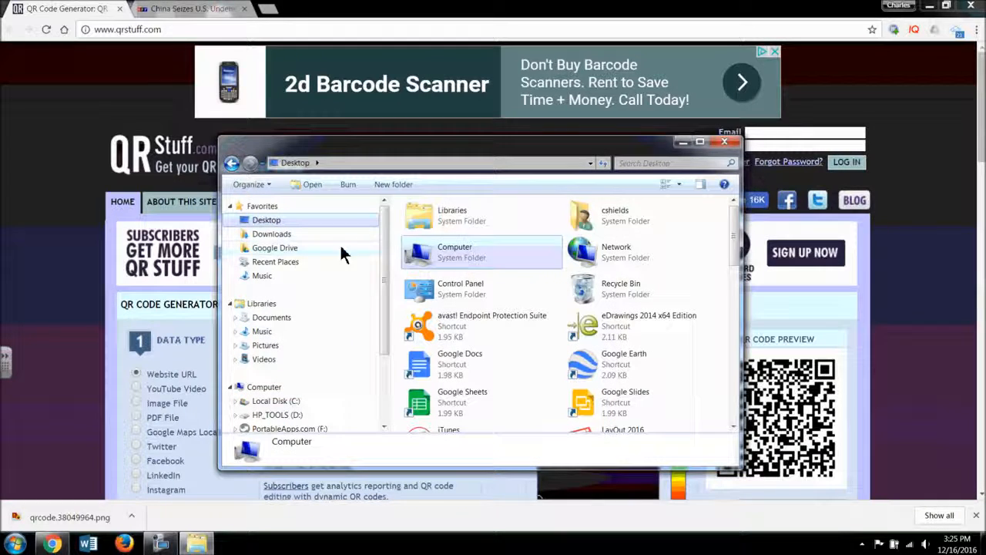
{"action": "left_click_drag", "start_coordinate": [733, 228], "coordinate": [733, 312]}
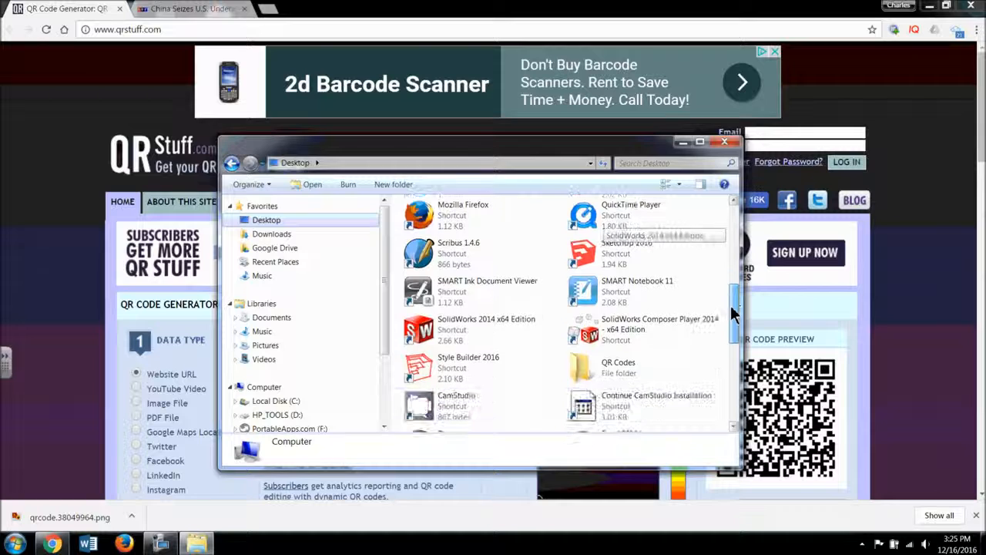
{"action": "double_click", "coordinate": [608, 370]}
{"action": "right_click", "coordinate": [477, 292]}
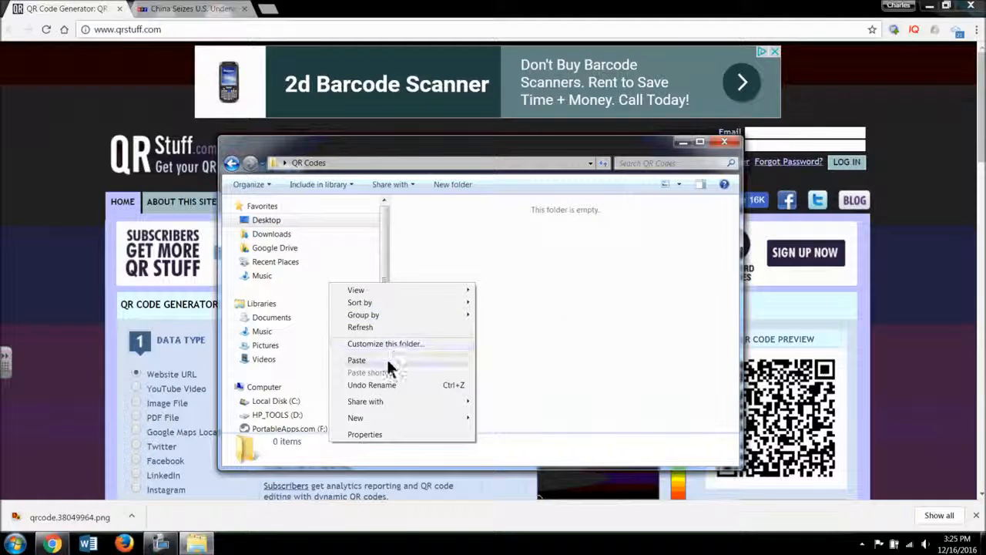
{"action": "left_click", "coordinate": [387, 358]}
{"action": "left_click", "coordinate": [445, 324]}
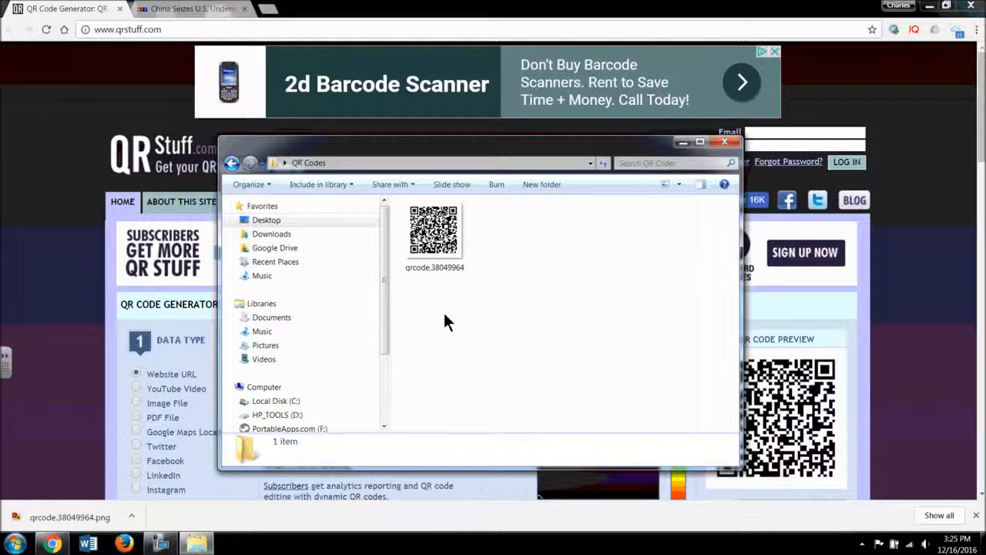
Rename the QR code image in the QR Codes folder as NPR News Story and close the folder window
{"action": "right_click", "coordinate": [432, 268]}
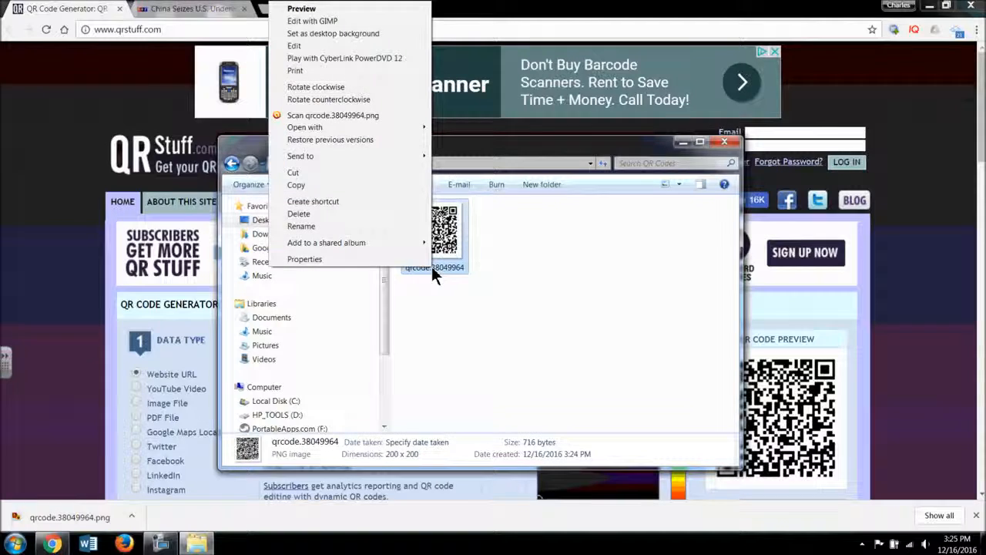
{"action": "left_click", "coordinate": [363, 226]}
{"action": "type", "text": "NPR Ne"}
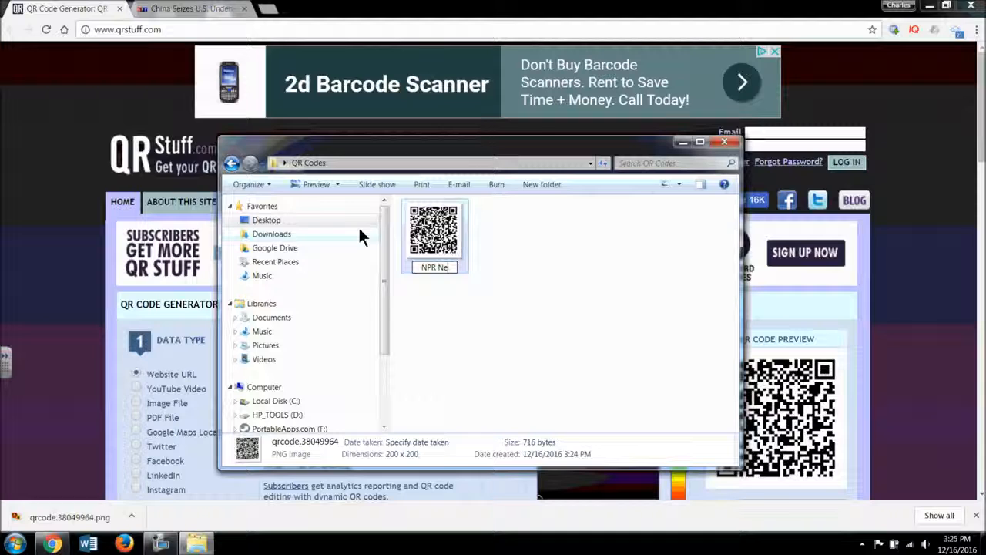
{"action": "type", "text": "ws Story"}
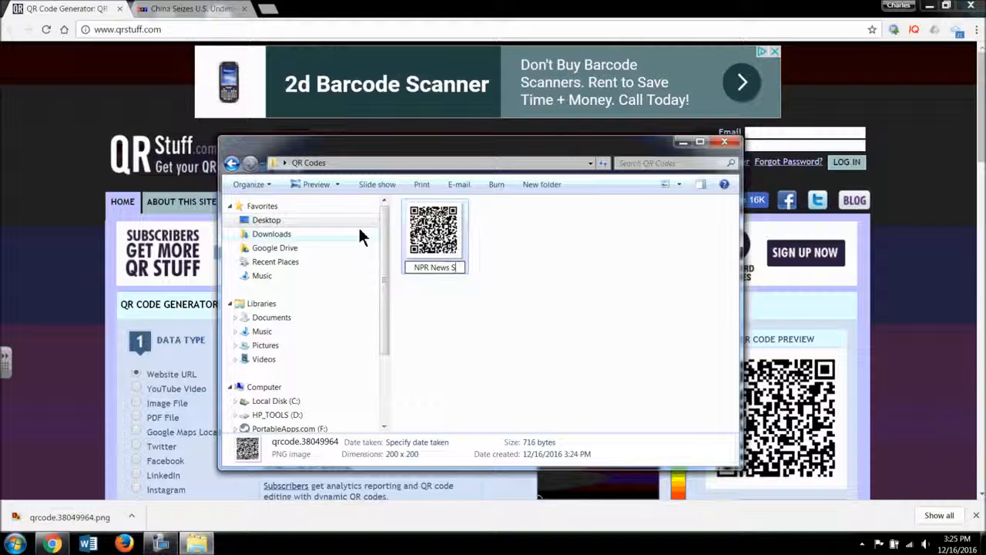
{"action": "left_click", "coordinate": [528, 359]}
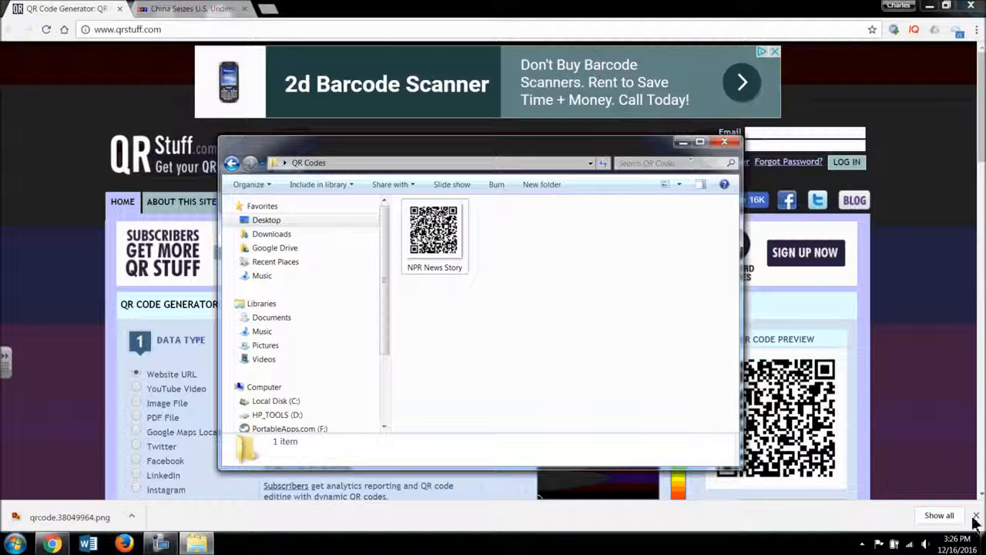
{"action": "left_click", "coordinate": [725, 141]}
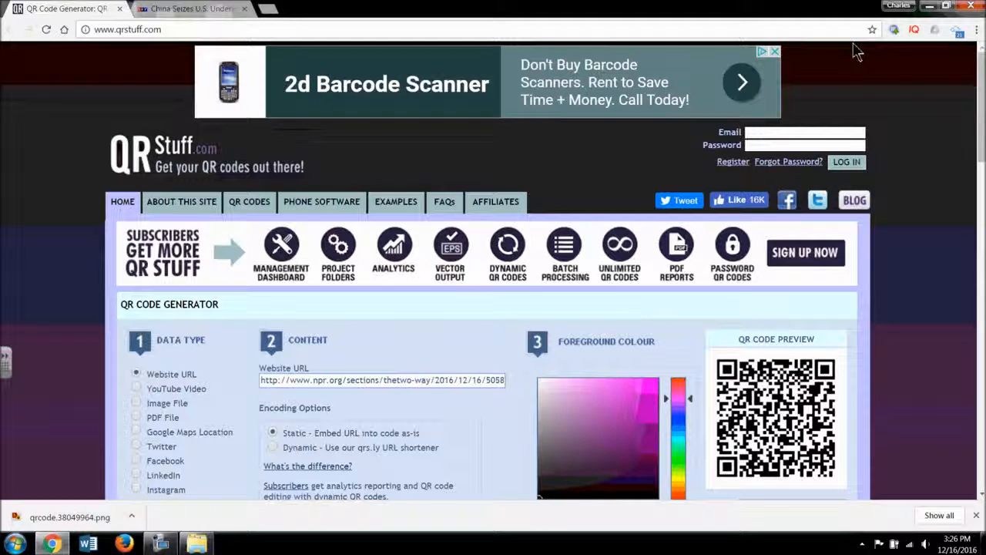
Create a blank document in Word and insert the NPR News Story picture from the desktop's QR Codes folder
{"action": "left_click", "coordinate": [89, 544]}
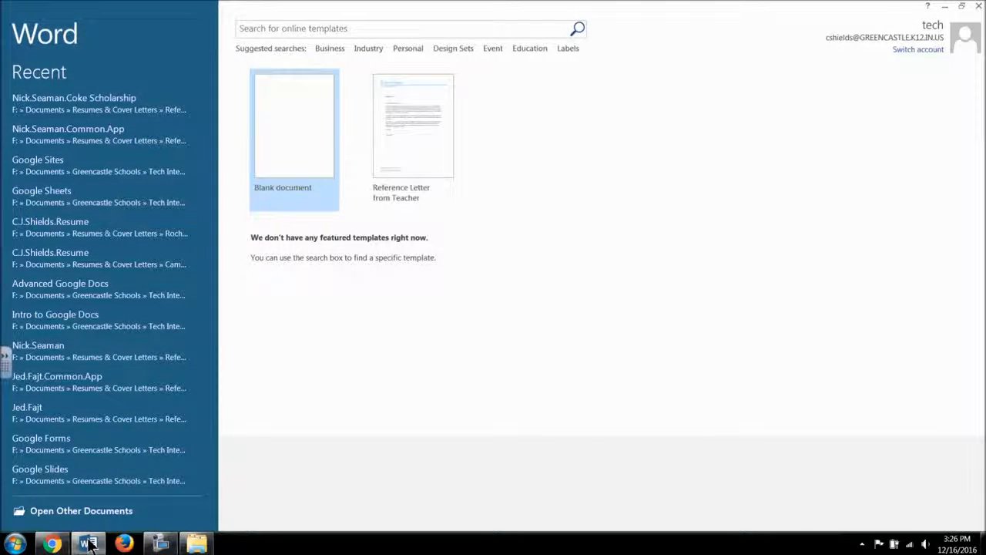
{"action": "left_click", "coordinate": [323, 185]}
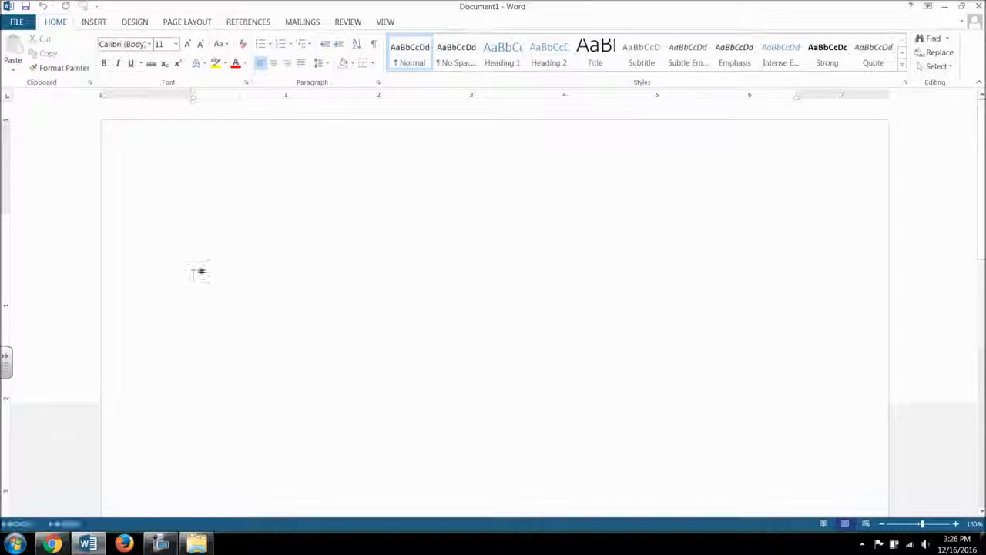
{"action": "left_click", "coordinate": [93, 23]}
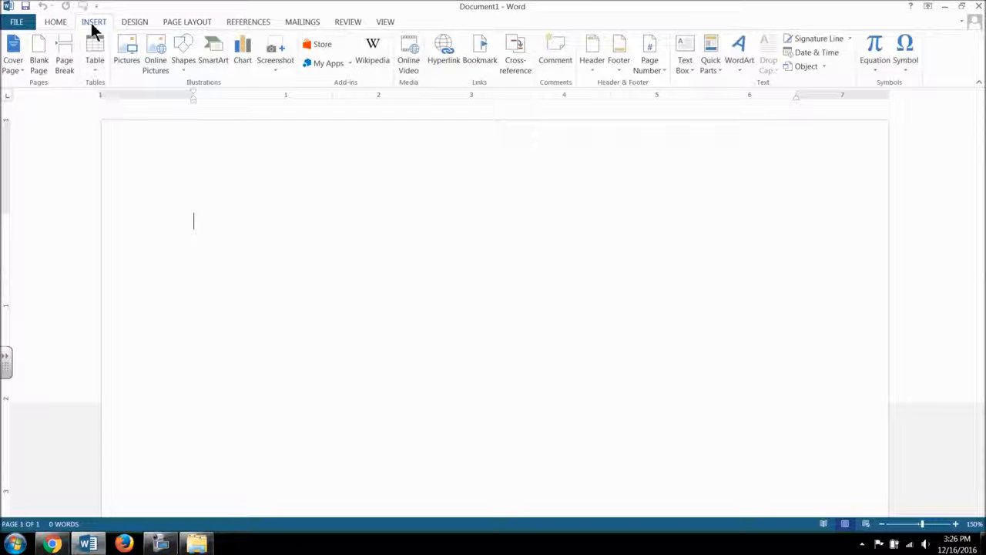
{"action": "left_click", "coordinate": [123, 55]}
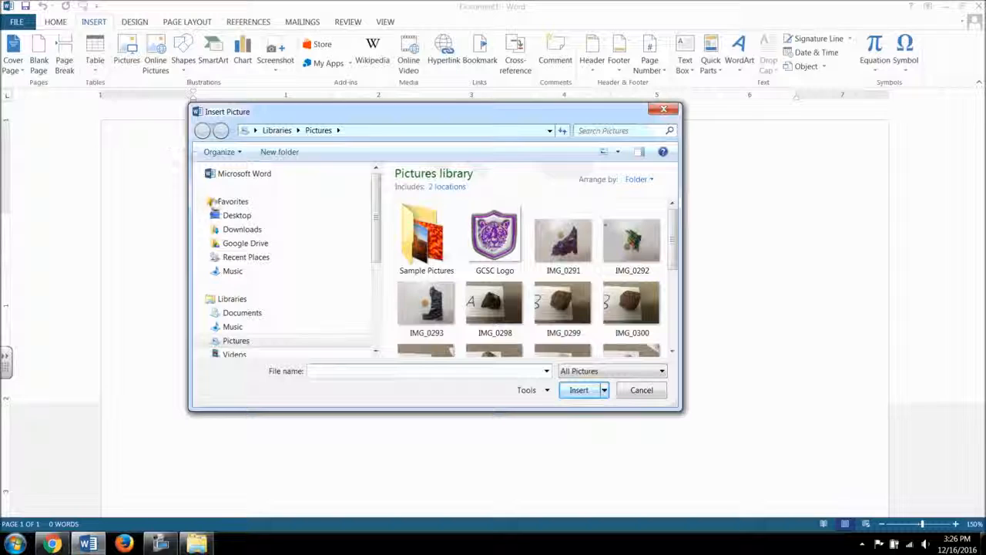
{"action": "left_click", "coordinate": [257, 218]}
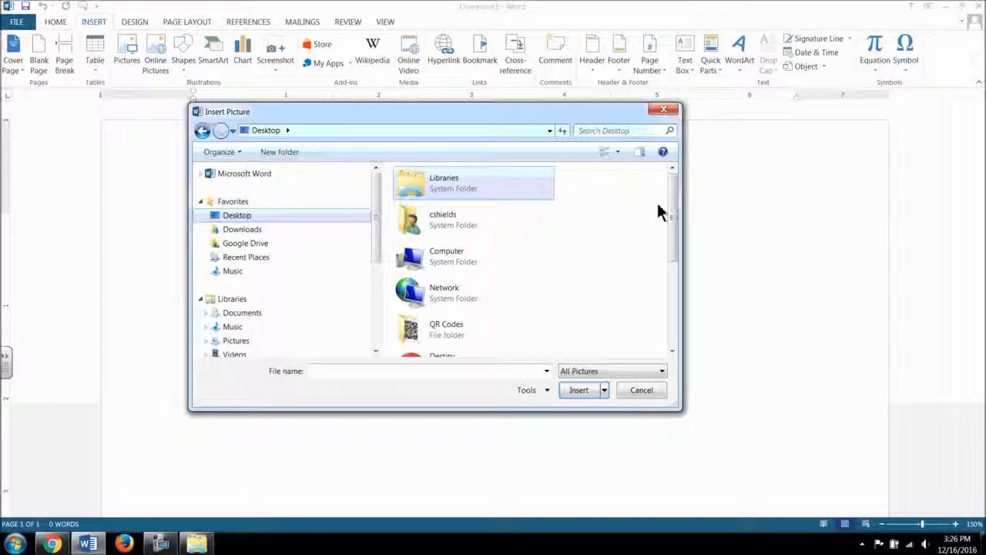
{"action": "double_click", "coordinate": [467, 330]}
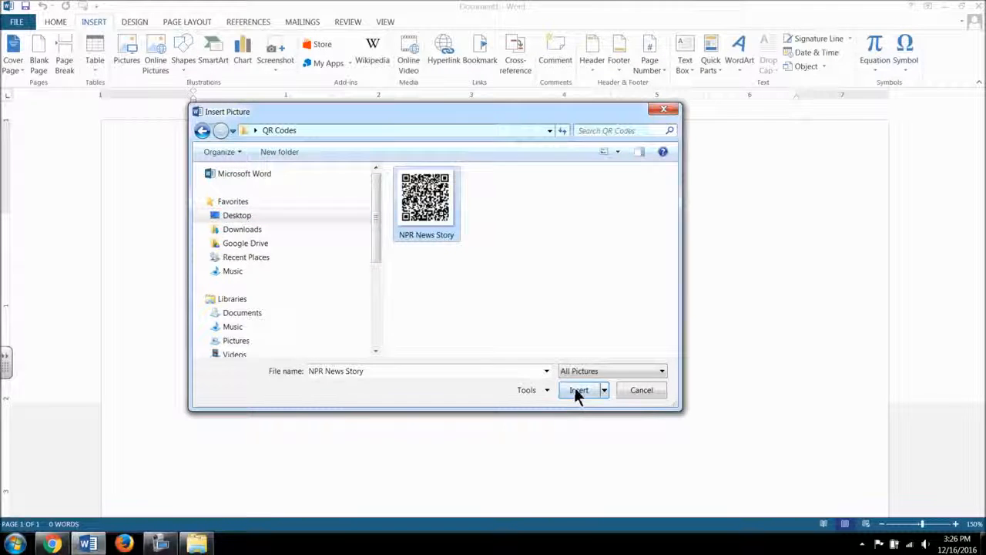
{"action": "left_click", "coordinate": [579, 390]}
Enlarge the inserted QR code picture proportionally to about 3.13 by 3.13 inches and deselect it
{"action": "left_click", "coordinate": [507, 350]}
{"action": "left_click", "coordinate": [357, 339]}
{"action": "scroll", "coordinate": [416, 343], "scroll_direction": "down", "scroll_amount": 2}
{"action": "left_click_drag", "start_coordinate": [388, 314], "coordinate": [763, 483]}
{"action": "left_click_drag", "start_coordinate": [513, 370], "coordinate": [485, 357]}
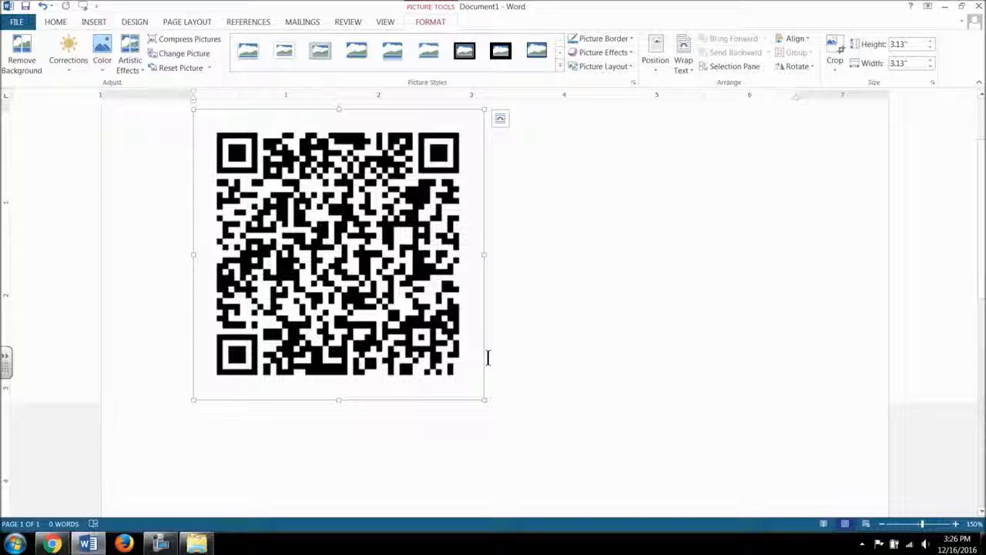
{"action": "left_click", "coordinate": [524, 353]}
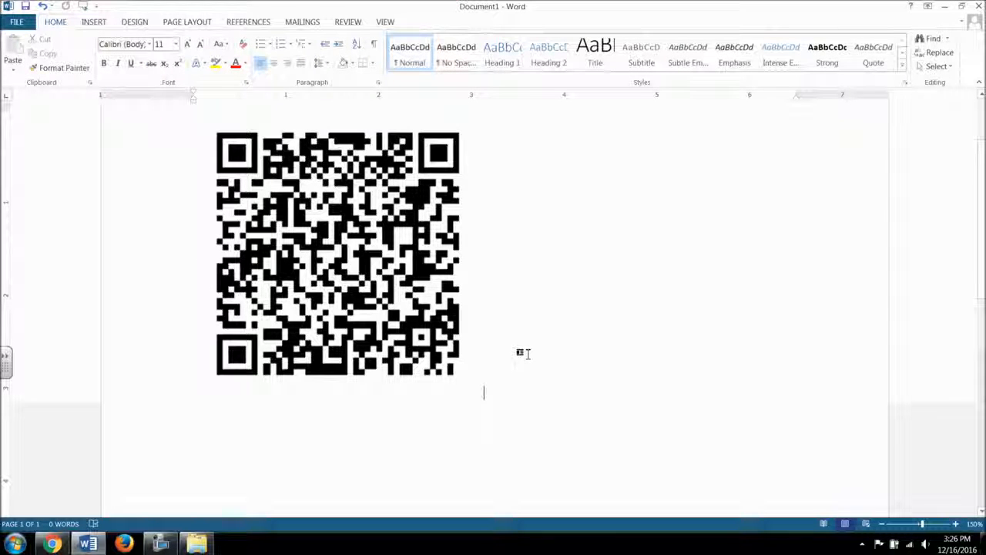